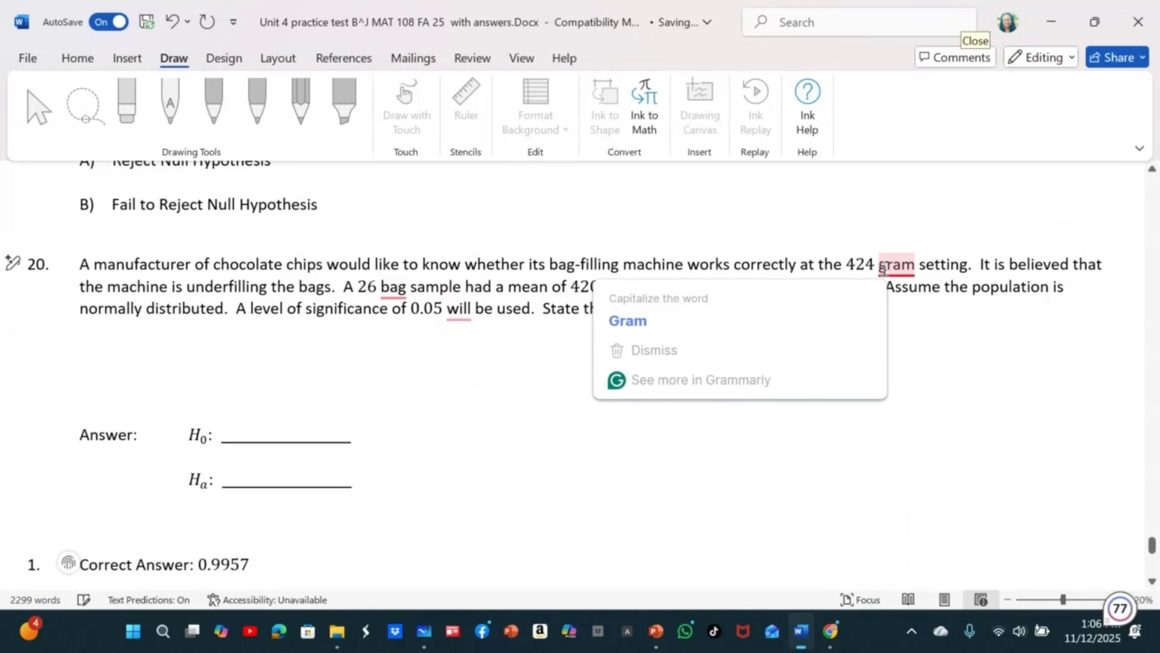
Change 'gram' to 'Gram' and accept Grammarly's 'Bag' capitalization in question 20's text
{"action": "double_click", "coordinate": [883, 266]}
{"action": "key", "text": "Delete"}
{"action": "type", "text": "Gram"}
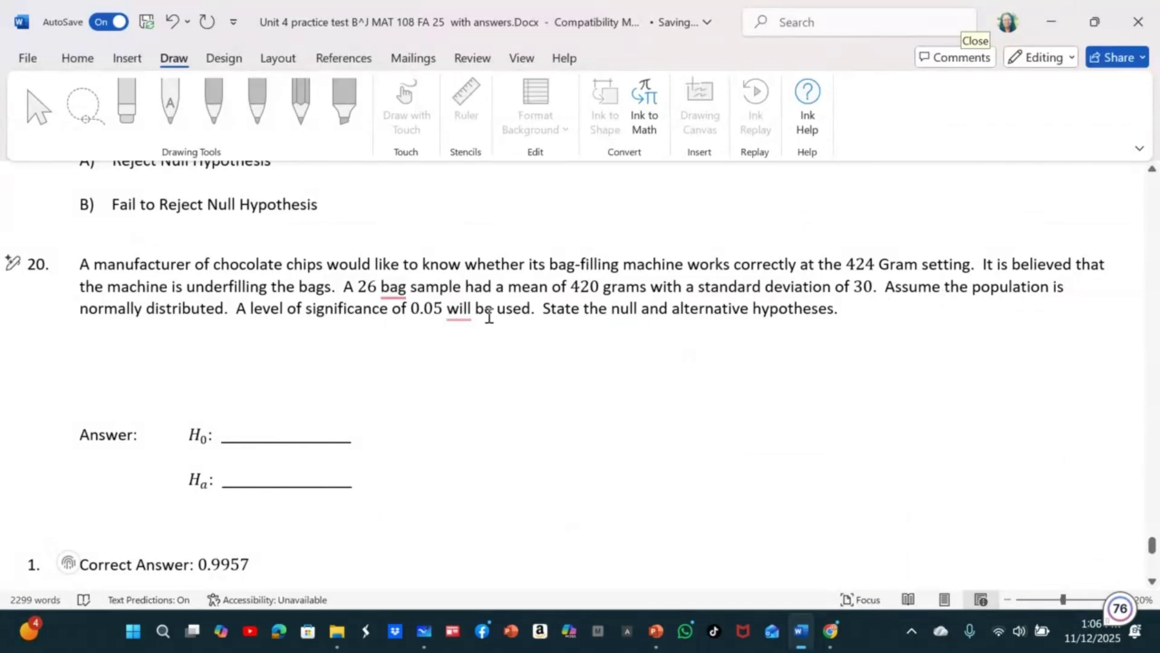
{"action": "mouse_move", "coordinate": [392, 292]}
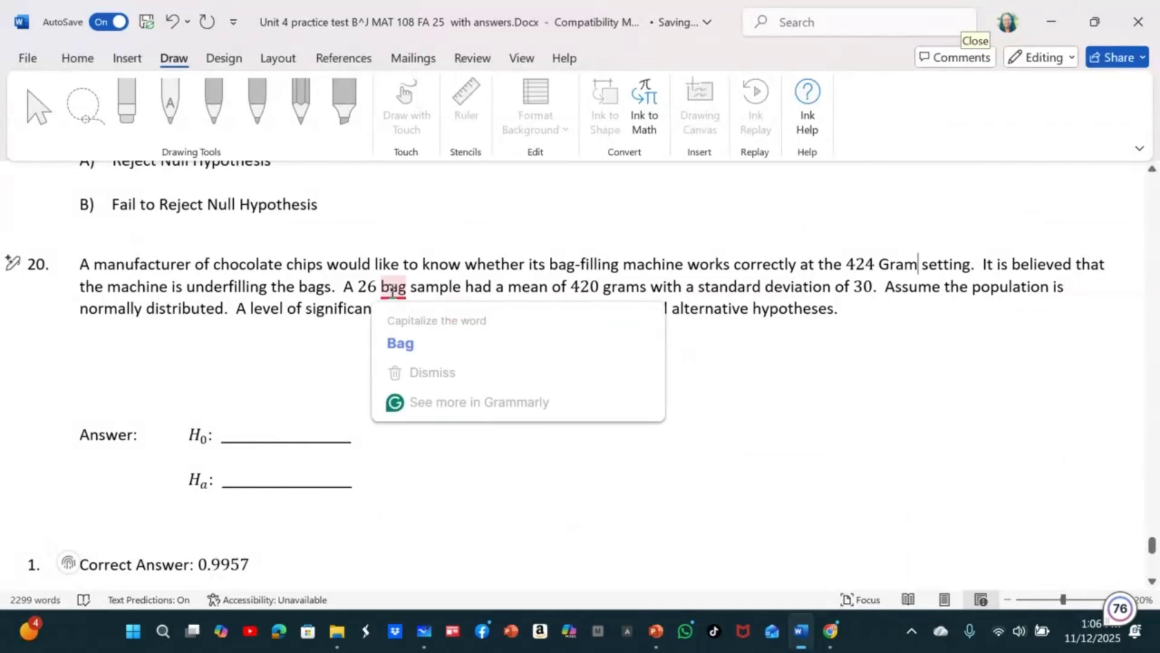
{"action": "left_click", "coordinate": [396, 342]}
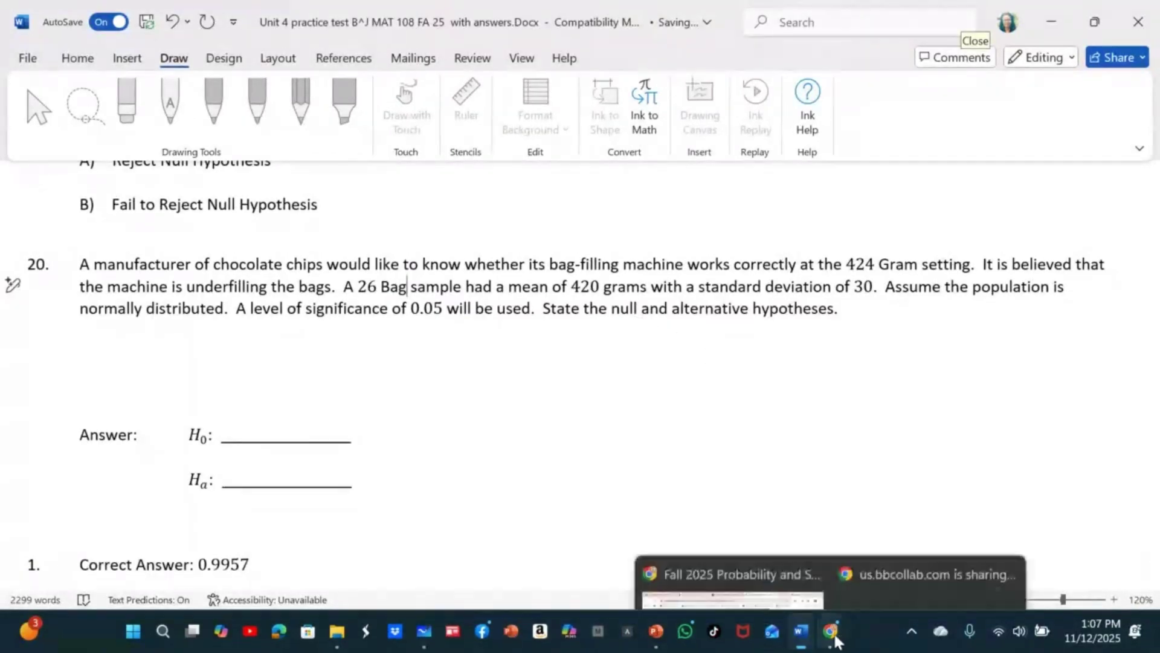
Bring the Microsoft Whiteboard hypotheses board to the front and maximize its window
{"action": "mouse_move", "coordinate": [802, 637]}
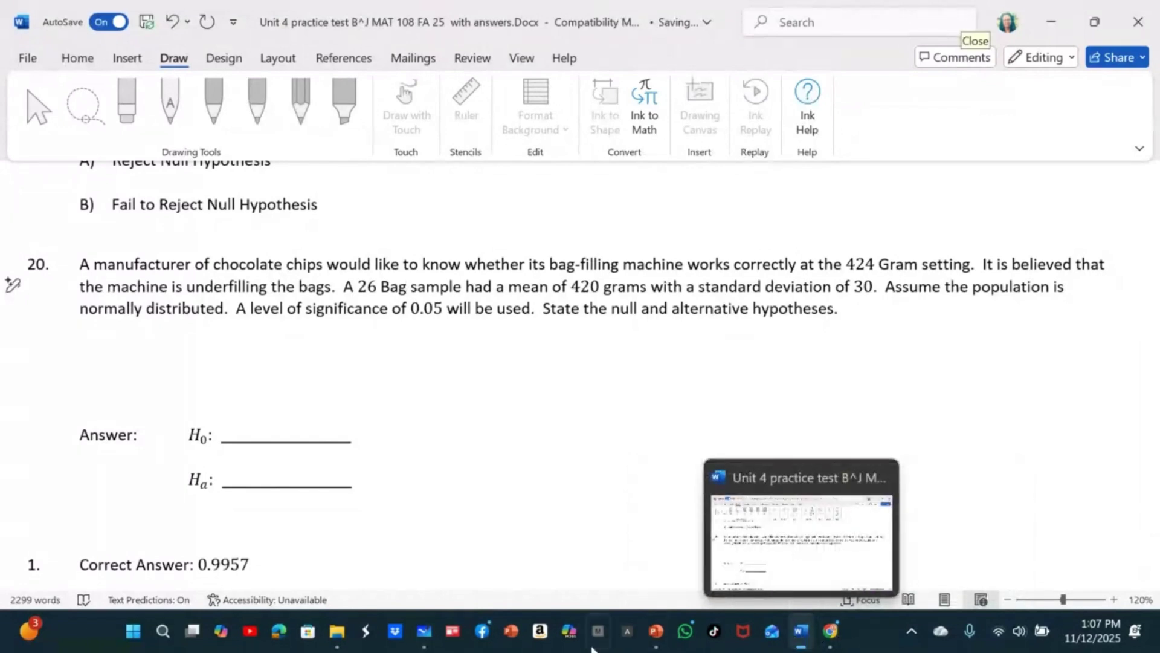
{"action": "mouse_move", "coordinate": [424, 638]}
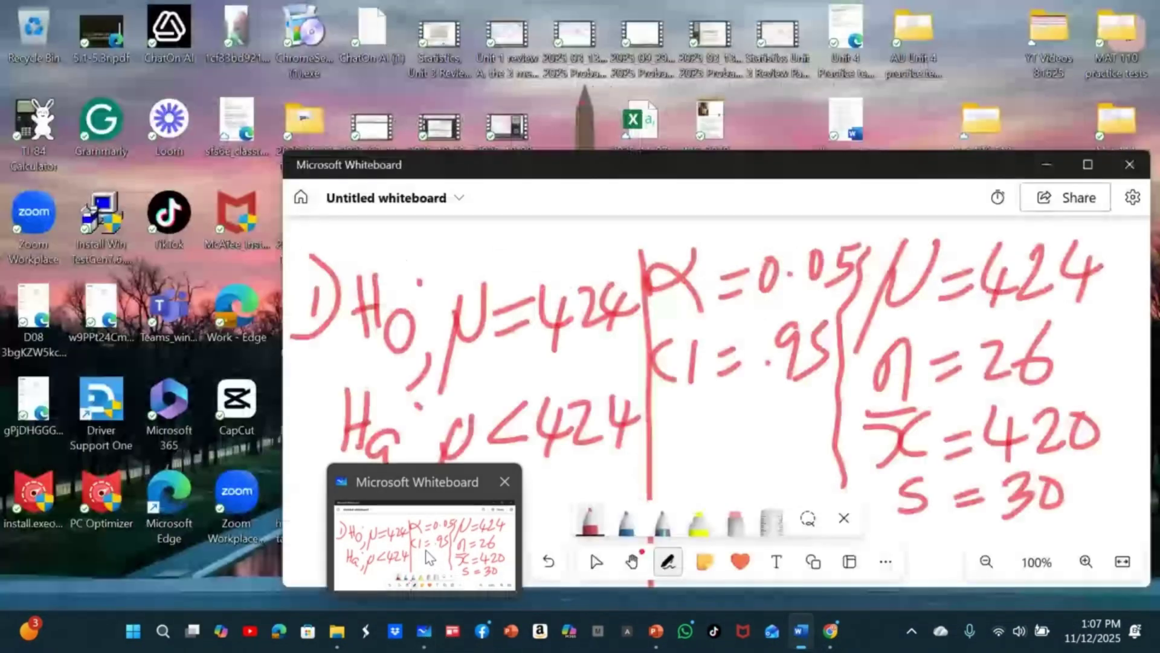
{"action": "left_click", "coordinate": [424, 544]}
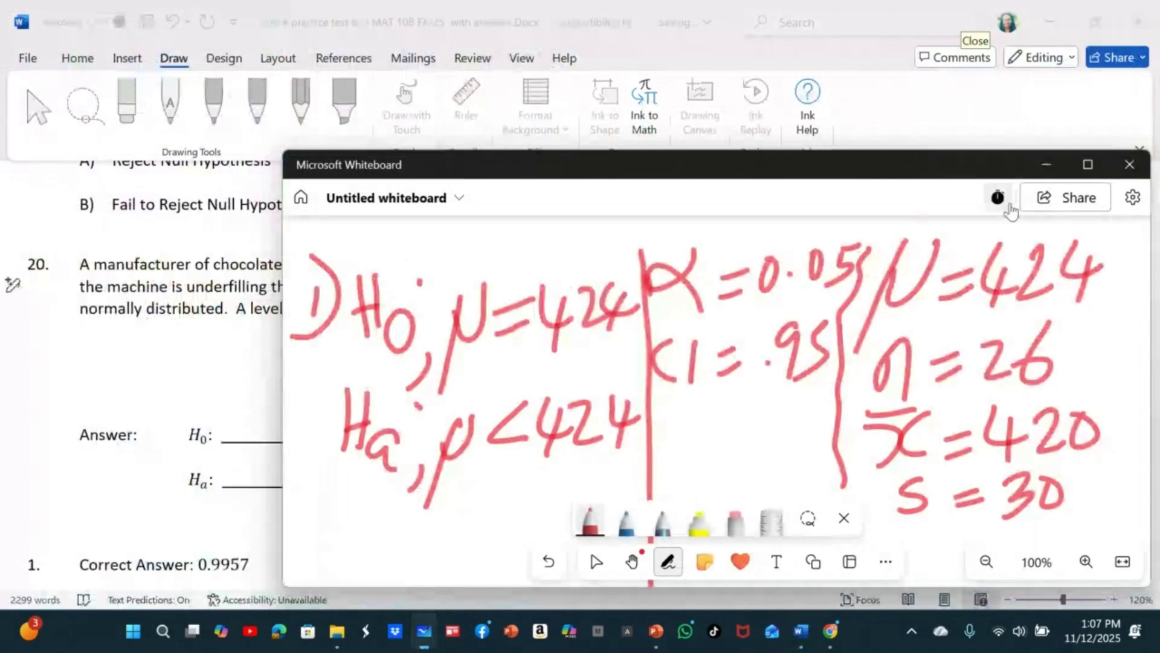
{"action": "left_click", "coordinate": [1089, 167]}
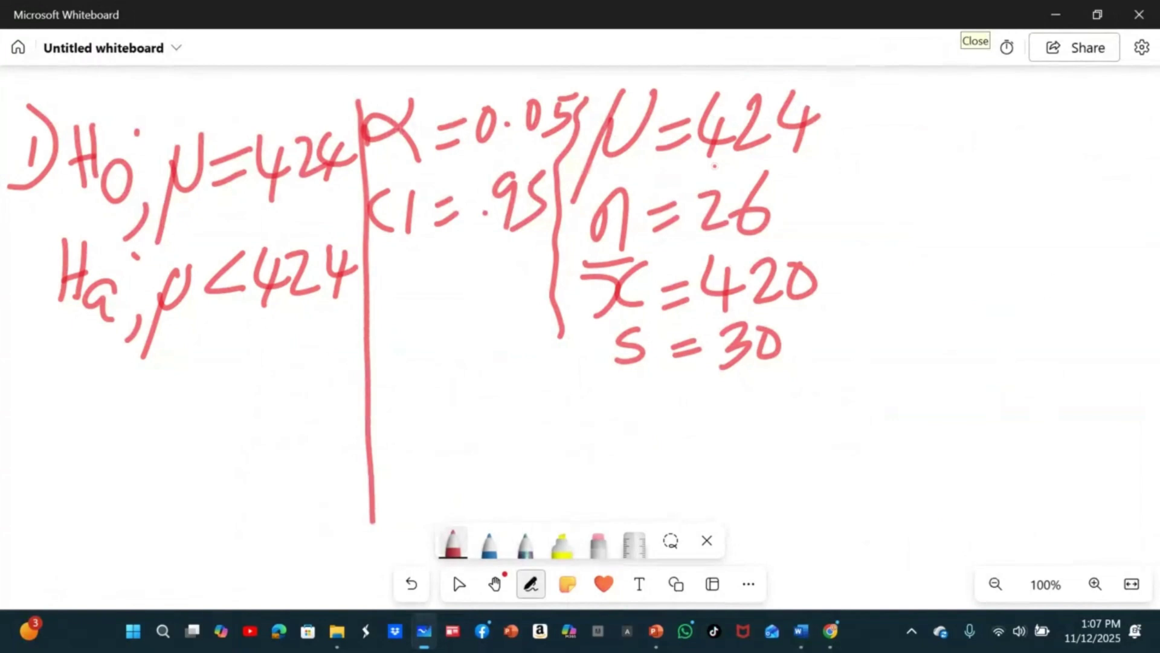
Check off μ=424, n=26, x̄=420, s=30, α=0.05 and .95 in red, then write α+CI=1
{"action": "left_click_drag", "start_coordinate": [837, 107], "coordinate": [879, 97]}
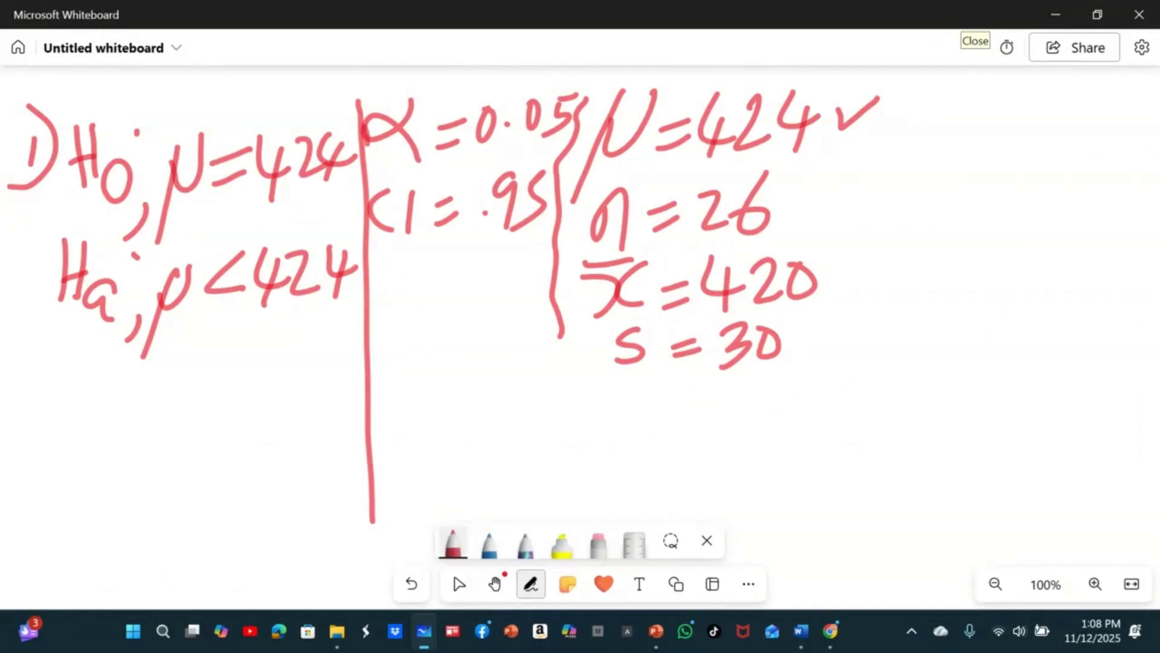
{"action": "left_click_drag", "start_coordinate": [801, 206], "coordinate": [835, 195]}
{"action": "left_click_drag", "start_coordinate": [835, 275], "coordinate": [877, 236]}
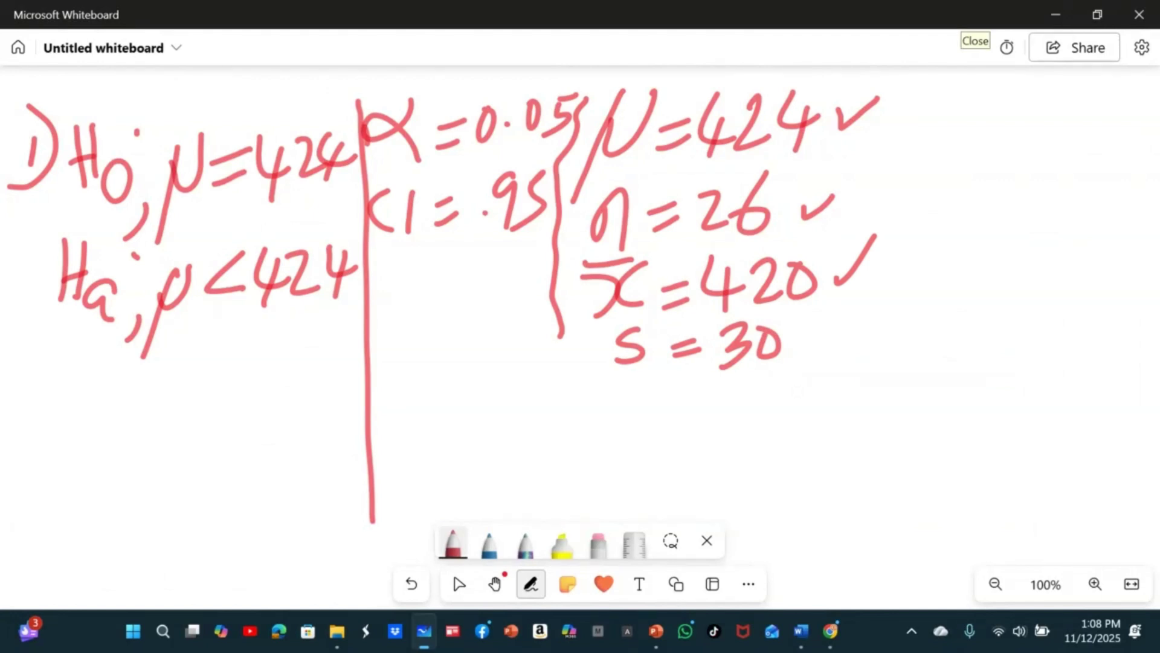
{"action": "mouse_move", "coordinate": [797, 340]}
{"action": "left_mouse_down"}
{"action": "mouse_move", "coordinate": [799, 353]}
{"action": "mouse_move", "coordinate": [835, 326]}
{"action": "left_mouse_up"}
{"action": "left_click_drag", "start_coordinate": [454, 92], "coordinate": [475, 88]}
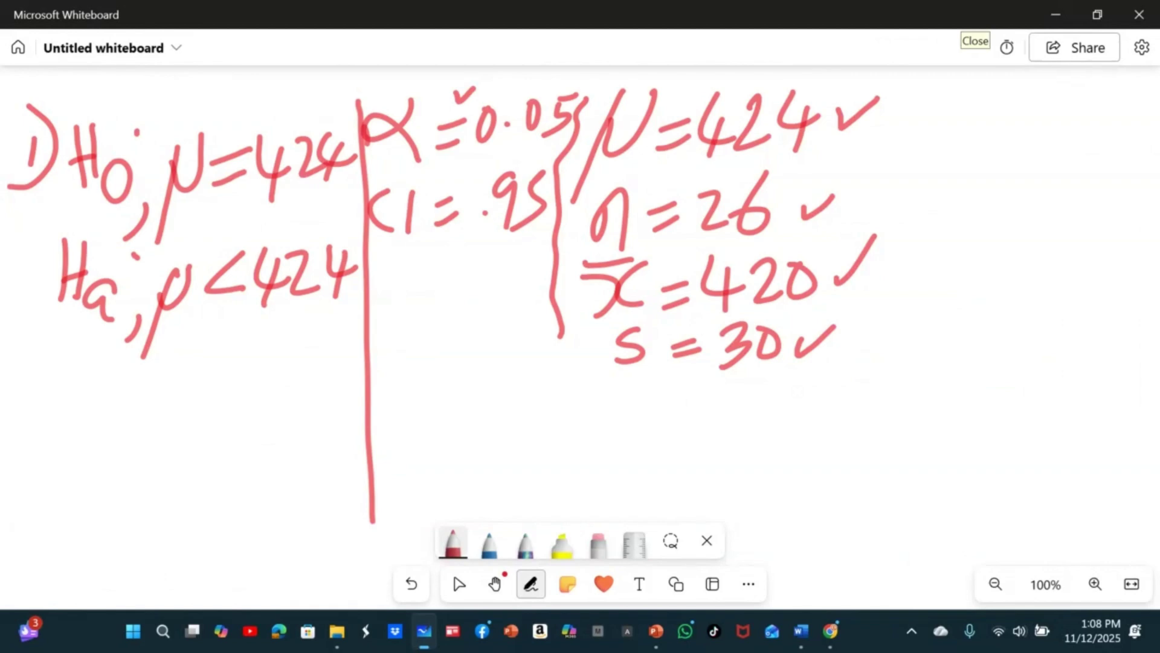
{"action": "left_click_drag", "start_coordinate": [485, 254], "coordinate": [513, 241]}
{"action": "mouse_move", "coordinate": [954, 123]}
{"action": "left_mouse_down"}
{"action": "mouse_move", "coordinate": [926, 156]}
{"action": "mouse_move", "coordinate": [934, 175]}
{"action": "mouse_move", "coordinate": [965, 172]}
{"action": "mouse_move", "coordinate": [1006, 140]}
{"action": "mouse_move", "coordinate": [991, 161]}
{"action": "left_mouse_up"}
{"action": "mouse_move", "coordinate": [1029, 124]}
{"action": "left_mouse_down"}
{"action": "mouse_move", "coordinate": [1026, 161]}
{"action": "mouse_move", "coordinate": [994, 158]}
{"action": "mouse_move", "coordinate": [1067, 141]}
{"action": "mouse_move", "coordinate": [1066, 156]}
{"action": "mouse_move", "coordinate": [1097, 125]}
{"action": "mouse_move", "coordinate": [1093, 164]}
{"action": "left_mouse_up"}
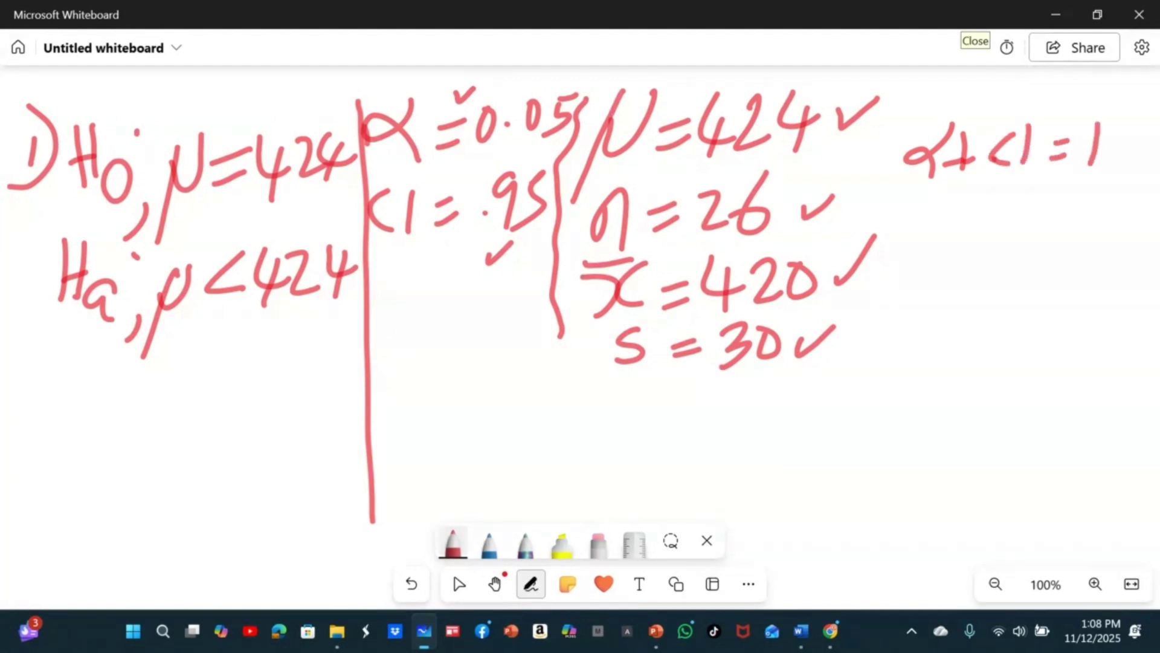
Draw a red loop around the α+CI=1 relation at the top right
{"action": "mouse_move", "coordinate": [965, 113]}
{"action": "left_mouse_down"}
{"action": "mouse_move", "coordinate": [930, 120]}
{"action": "mouse_move", "coordinate": [920, 199]}
{"action": "mouse_move", "coordinate": [1131, 172]}
{"action": "mouse_move", "coordinate": [991, 107]}
{"action": "mouse_move", "coordinate": [966, 113]}
{"action": "left_mouse_up"}
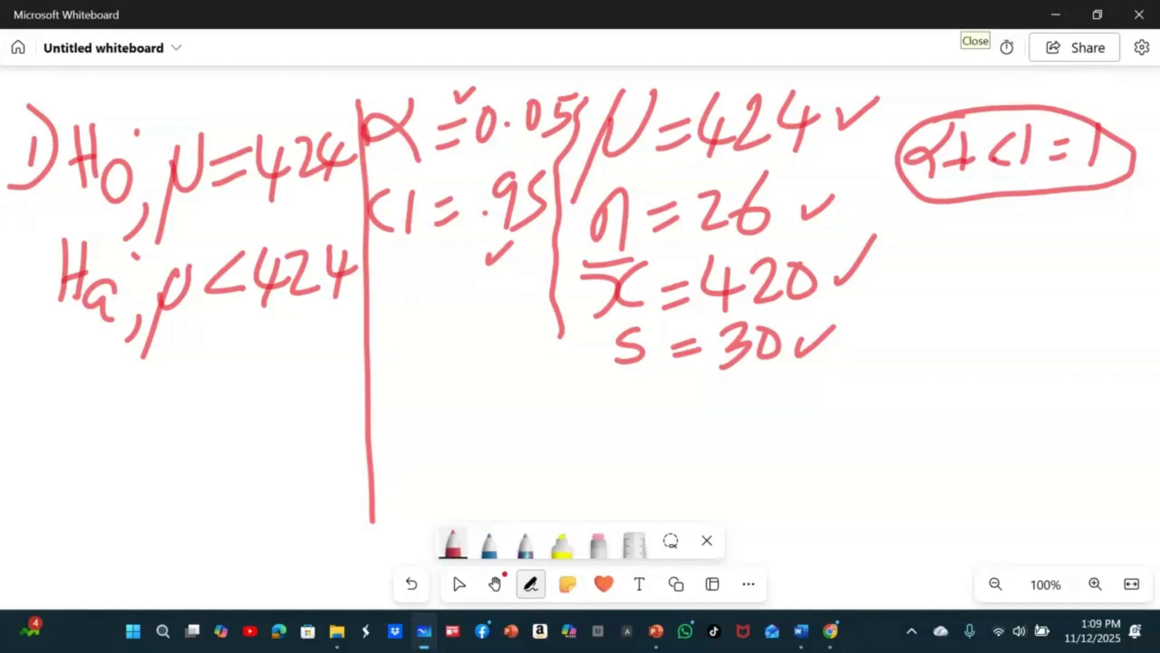
{"action": "left_click_drag", "start_coordinate": [322, 217], "coordinate": [330, 209]}
Sketch a bell curve with a cutoff line and hatched left tail, and underline s = 30
{"action": "right_click", "coordinate": [246, 288]}
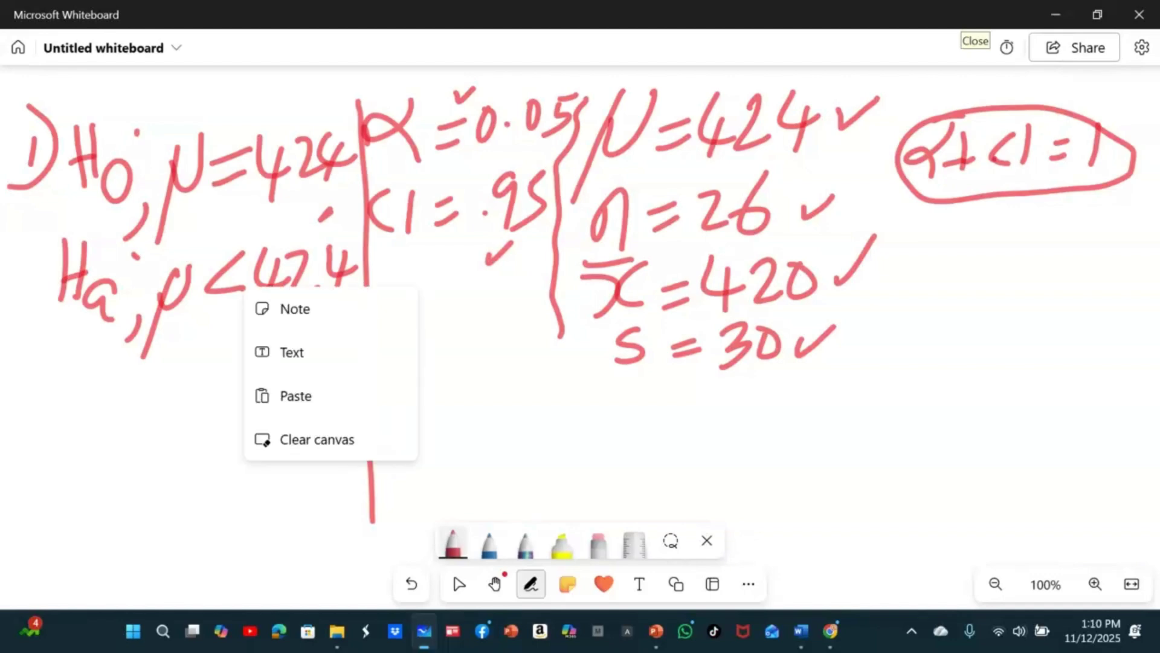
{"action": "left_click", "coordinate": [435, 307]}
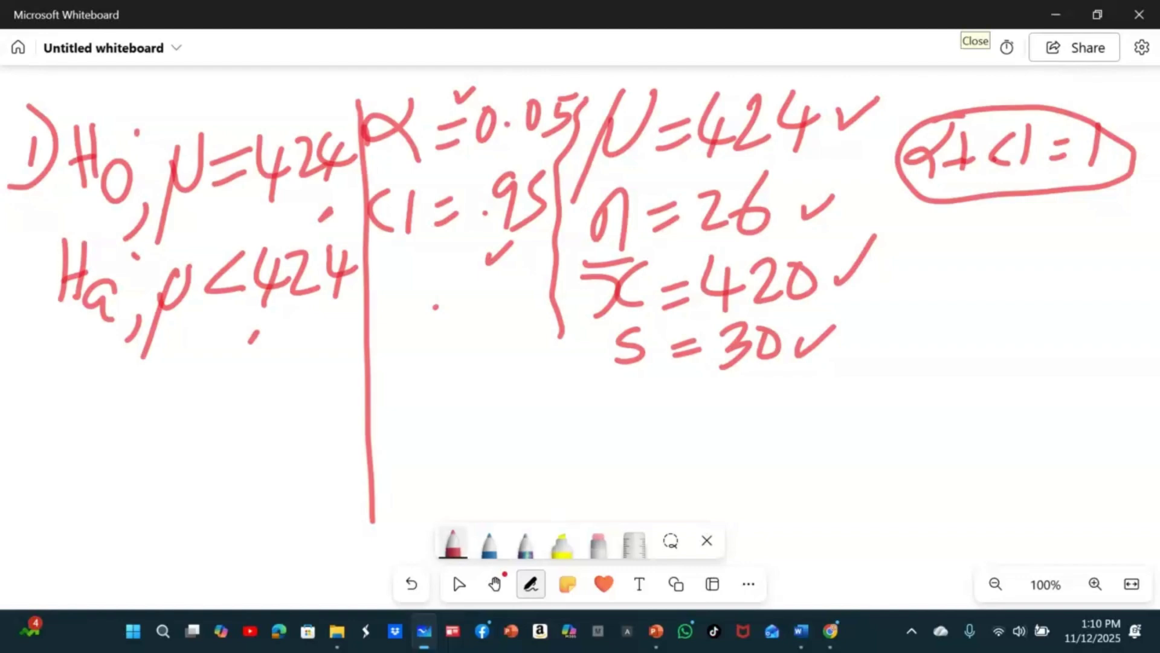
{"action": "left_click_drag", "start_coordinate": [837, 423], "coordinate": [1120, 405]}
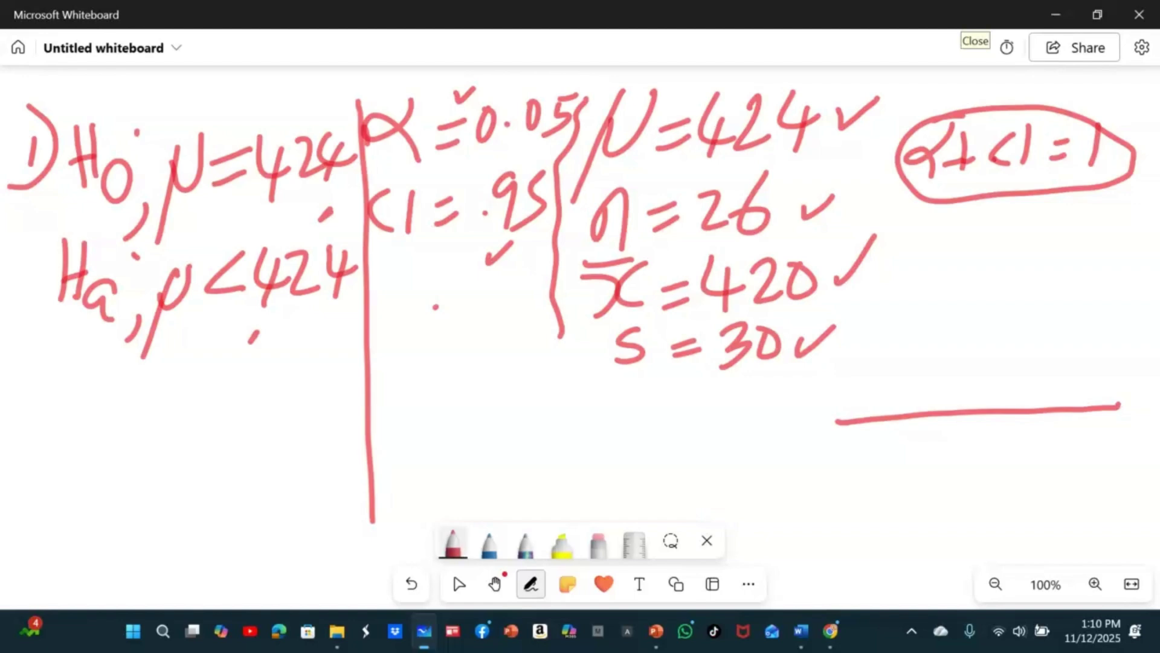
{"action": "mouse_move", "coordinate": [819, 415]}
{"action": "left_mouse_down"}
{"action": "mouse_move", "coordinate": [870, 401]}
{"action": "mouse_move", "coordinate": [969, 301]}
{"action": "mouse_move", "coordinate": [1005, 284]}
{"action": "mouse_move", "coordinate": [1058, 297]}
{"action": "mouse_move", "coordinate": [1154, 392]}
{"action": "left_mouse_up"}
{"action": "left_click_drag", "start_coordinate": [1064, 407], "coordinate": [1153, 408]}
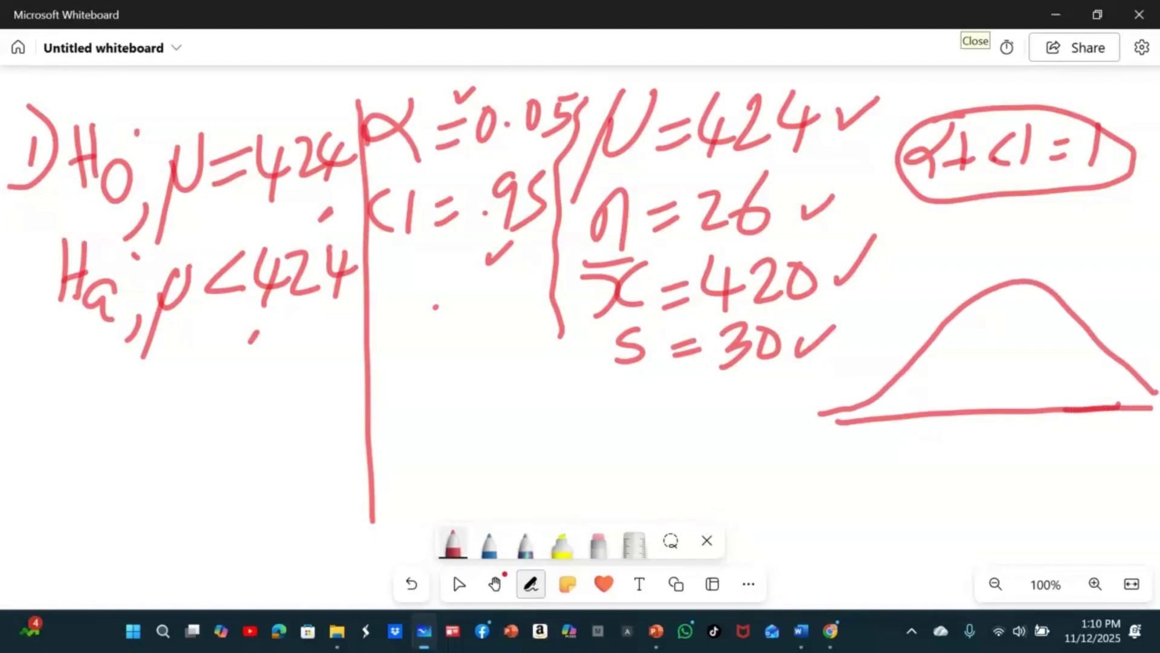
{"action": "left_click_drag", "start_coordinate": [933, 343], "coordinate": [934, 409]}
{"action": "left_click_drag", "start_coordinate": [936, 362], "coordinate": [849, 416]}
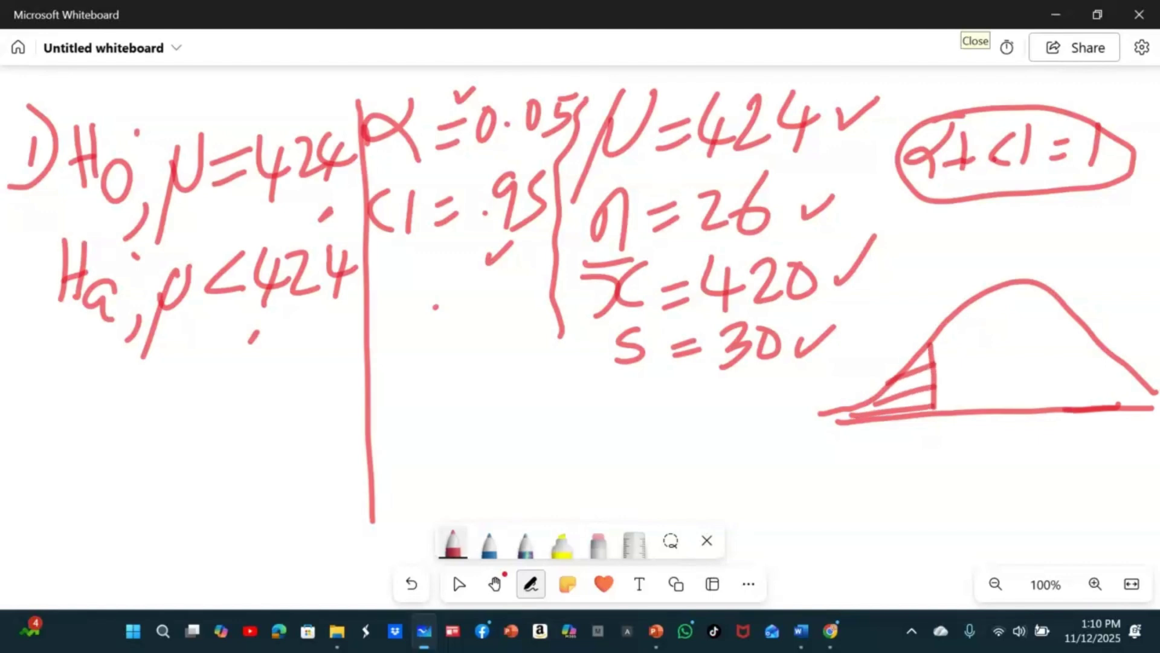
{"action": "left_click", "coordinate": [935, 406]}
{"action": "left_click_drag", "start_coordinate": [633, 394], "coordinate": [788, 382]}
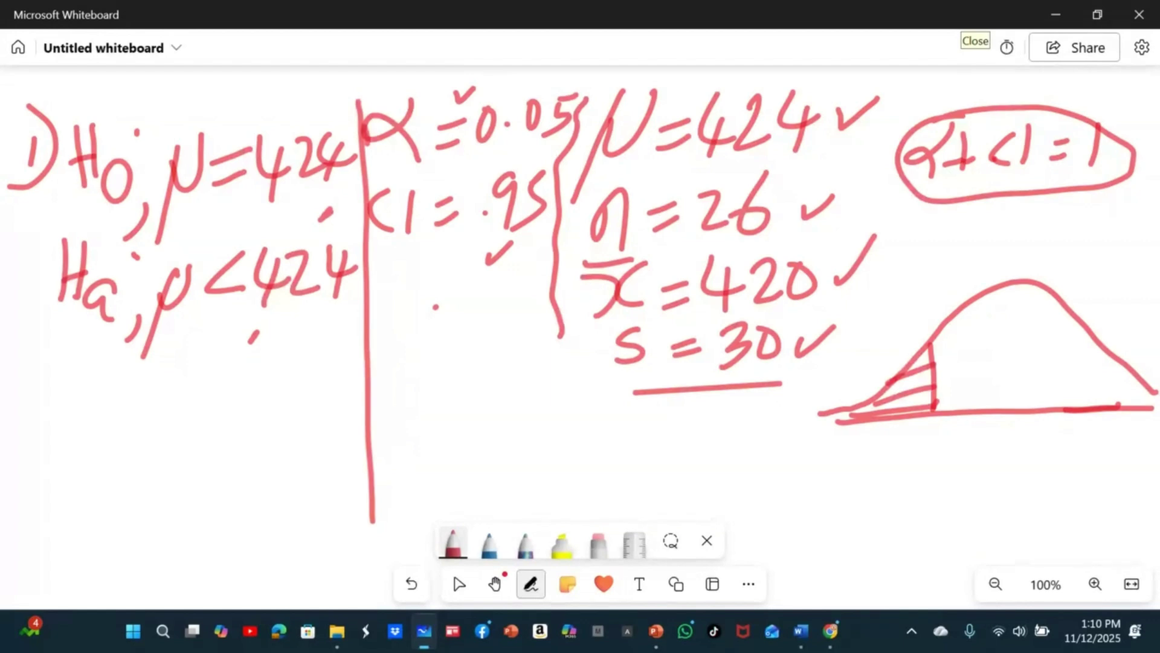
Write tα beneath the curve's cutoff and .05 beside the shaded left tail
{"action": "mouse_move", "coordinate": [896, 446]}
{"action": "left_mouse_down"}
{"action": "mouse_move", "coordinate": [882, 479]}
{"action": "mouse_move", "coordinate": [910, 477]}
{"action": "left_mouse_up"}
{"action": "mouse_move", "coordinate": [868, 467]}
{"action": "left_mouse_down"}
{"action": "mouse_move", "coordinate": [911, 455]}
{"action": "mouse_move", "coordinate": [900, 495]}
{"action": "mouse_move", "coordinate": [891, 490]}
{"action": "mouse_move", "coordinate": [932, 501]}
{"action": "left_mouse_up"}
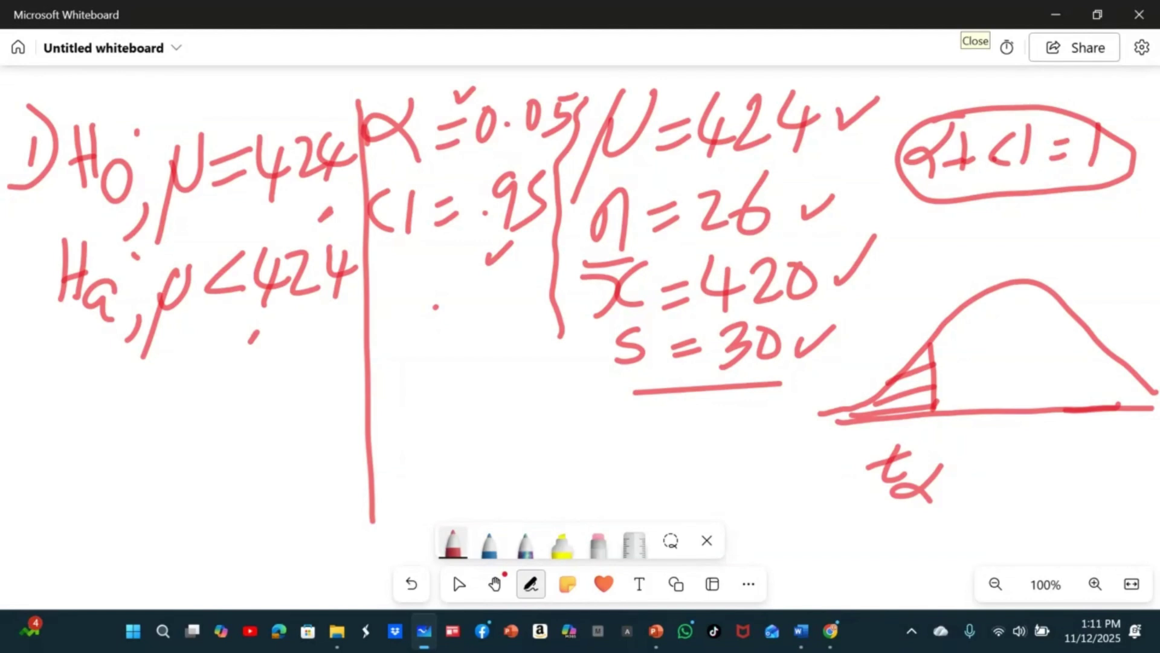
{"action": "left_click", "coordinate": [858, 363]}
{"action": "mouse_move", "coordinate": [878, 329]}
{"action": "left_mouse_down"}
{"action": "mouse_move", "coordinate": [872, 360]}
{"action": "mouse_move", "coordinate": [903, 301]}
{"action": "mouse_move", "coordinate": [886, 336]}
{"action": "left_mouse_up"}
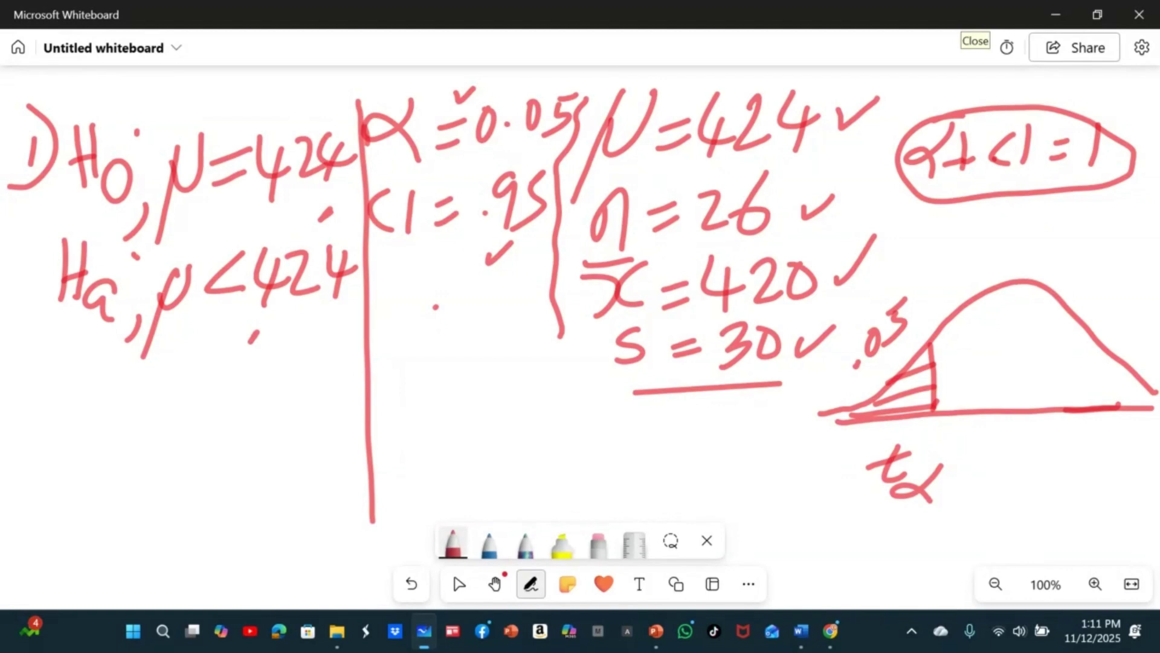
{"action": "mouse_move", "coordinate": [29, 630]}
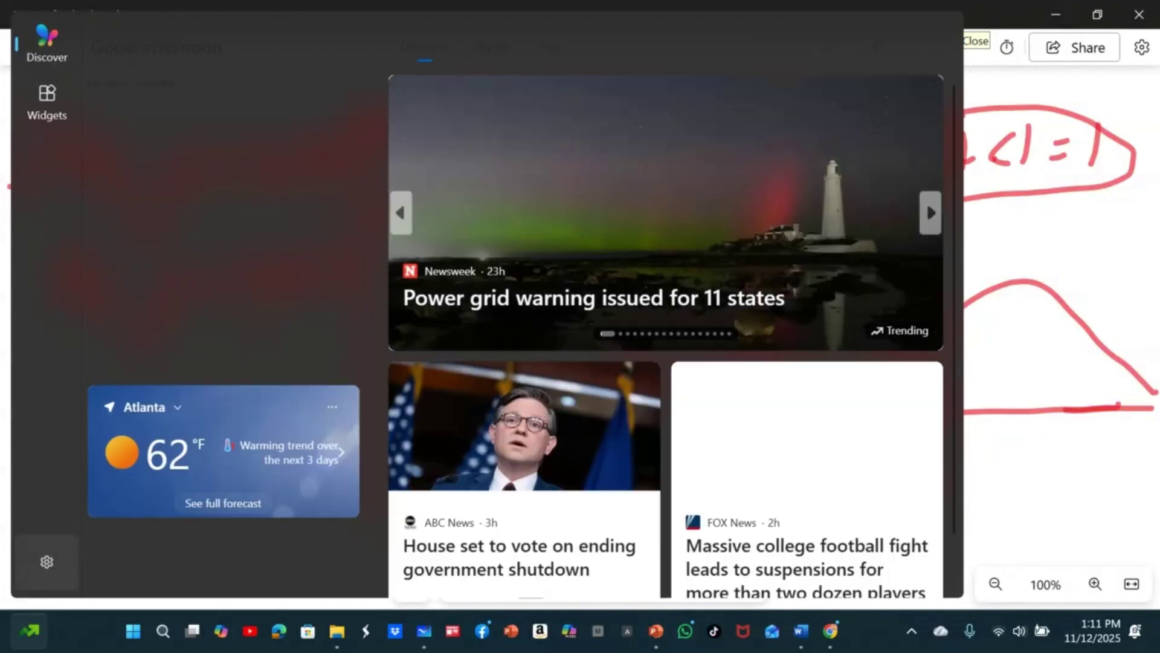
Dismiss the Widgets panel, write '2) α = .05' under Ha, and start '3)' below it
{"action": "left_click", "coordinate": [1101, 270]}
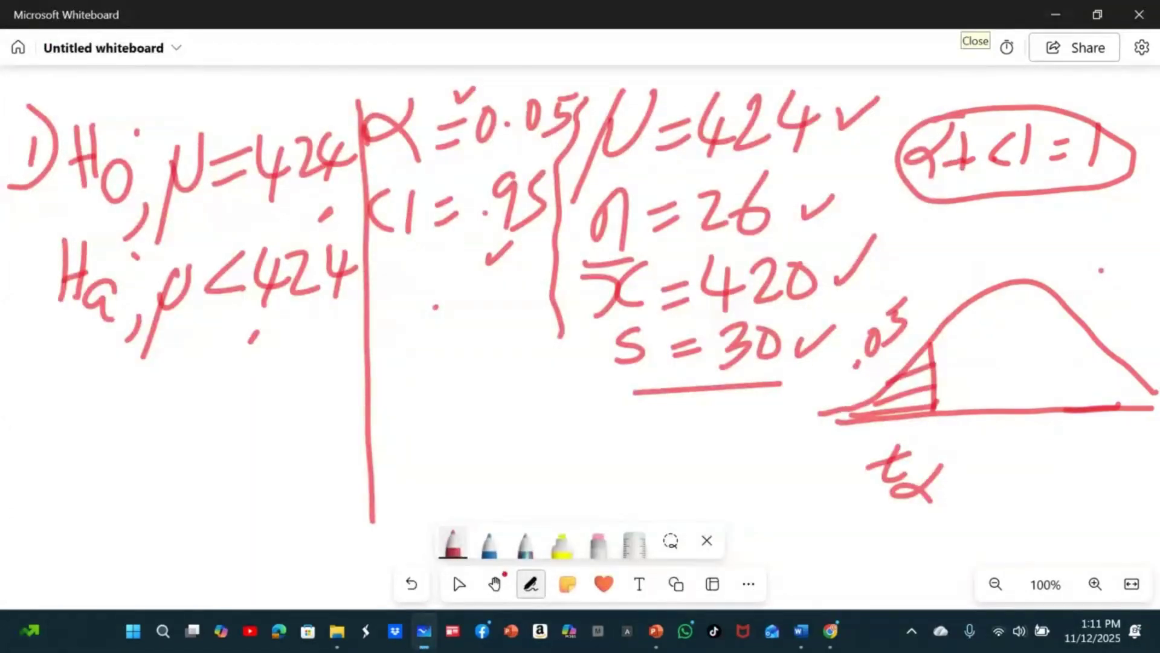
{"action": "mouse_move", "coordinate": [29, 378]}
{"action": "left_mouse_down"}
{"action": "mouse_move", "coordinate": [36, 368]}
{"action": "mouse_move", "coordinate": [54, 399]}
{"action": "left_mouse_up"}
{"action": "mouse_move", "coordinate": [35, 331]}
{"action": "left_mouse_down"}
{"action": "mouse_move", "coordinate": [45, 336]}
{"action": "mouse_move", "coordinate": [33, 436]}
{"action": "left_mouse_up"}
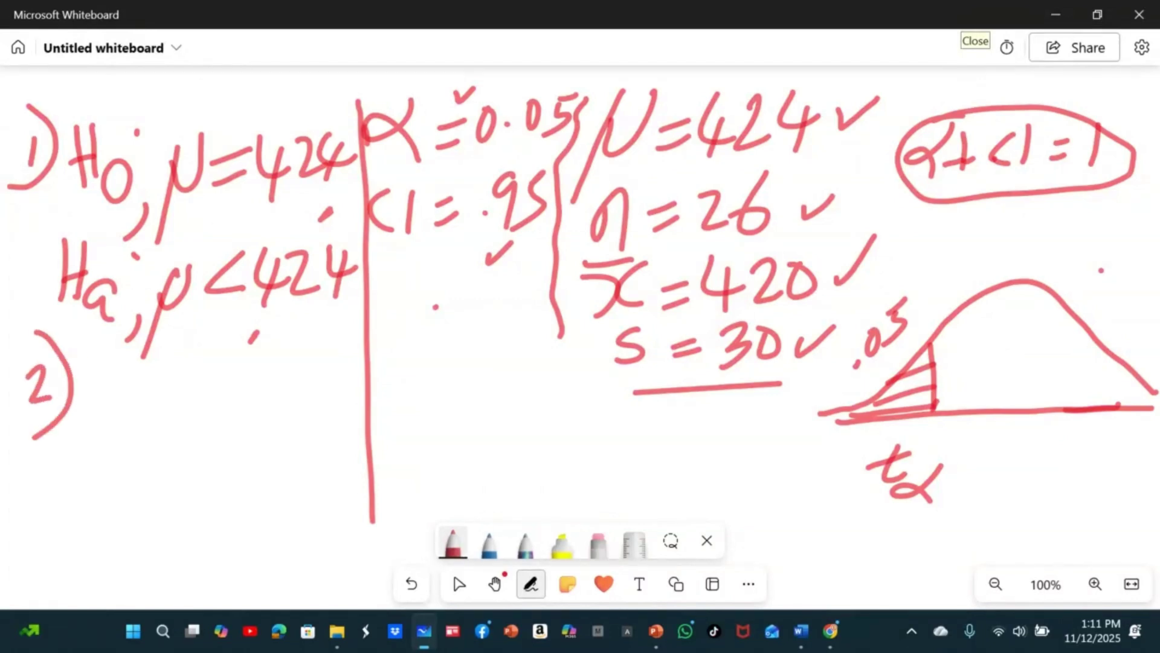
{"action": "mouse_move", "coordinate": [123, 366]}
{"action": "left_mouse_down"}
{"action": "mouse_move", "coordinate": [85, 385]}
{"action": "mouse_move", "coordinate": [120, 396]}
{"action": "mouse_move", "coordinate": [119, 409]}
{"action": "mouse_move", "coordinate": [179, 386]}
{"action": "left_mouse_up"}
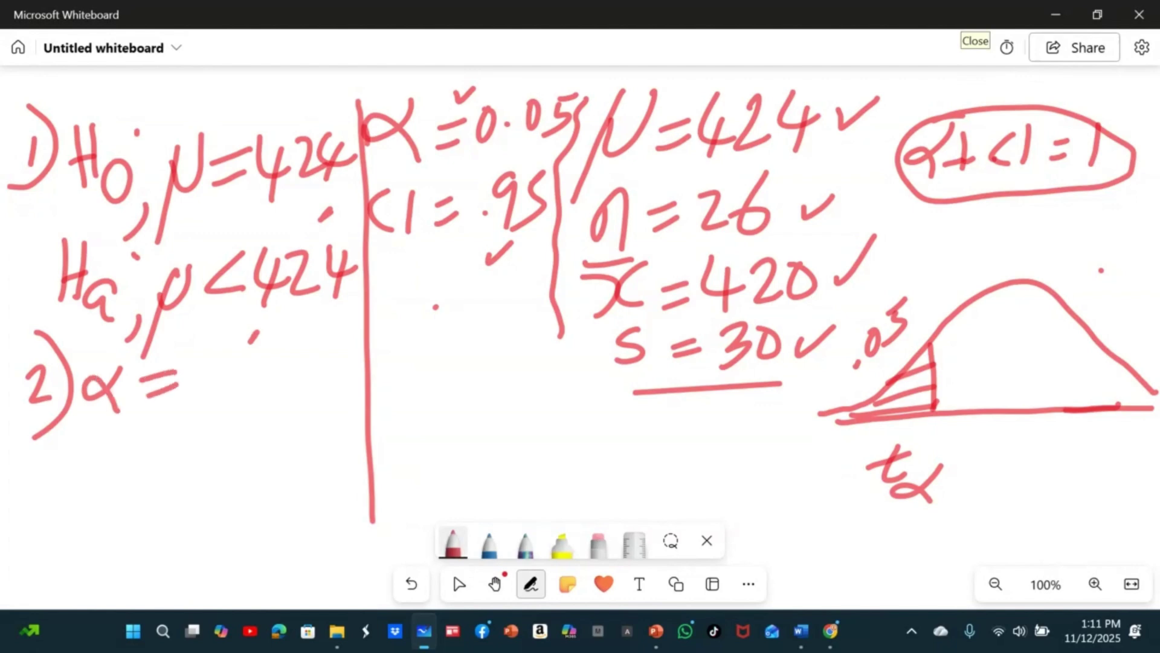
{"action": "left_click", "coordinate": [201, 368]}
{"action": "mouse_move", "coordinate": [239, 365]}
{"action": "left_mouse_down"}
{"action": "mouse_move", "coordinate": [248, 390]}
{"action": "mouse_move", "coordinate": [249, 363]}
{"action": "mouse_move", "coordinate": [300, 351]}
{"action": "left_mouse_up"}
{"action": "left_click_drag", "start_coordinate": [272, 366], "coordinate": [267, 408]}
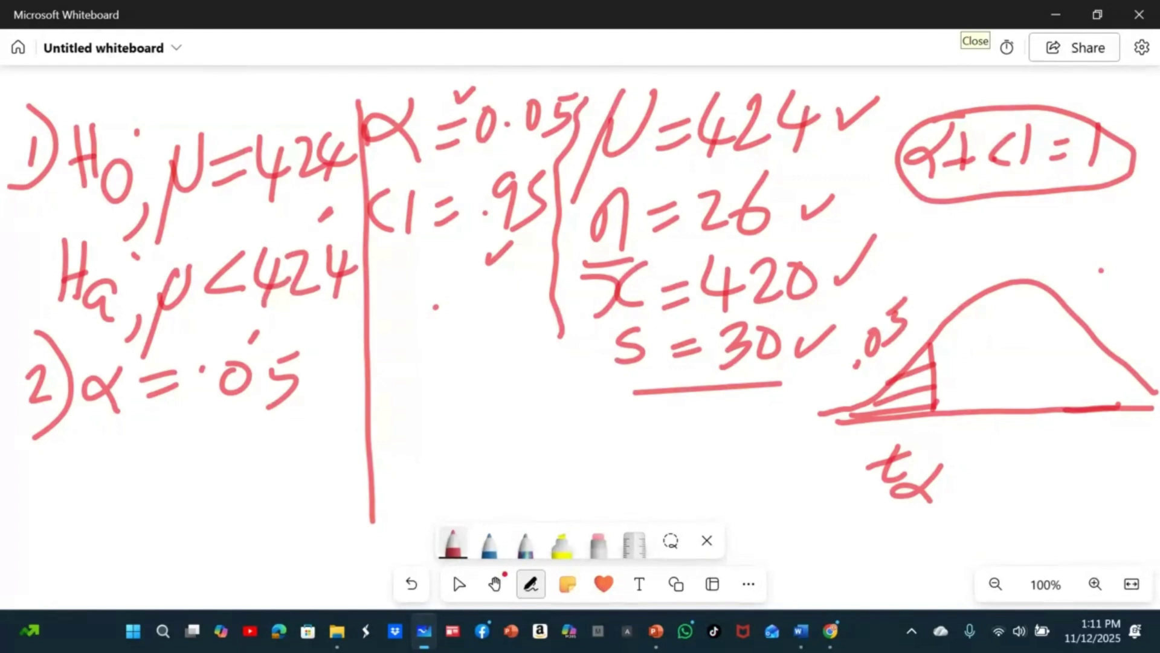
{"action": "mouse_move", "coordinate": [33, 451]}
{"action": "left_mouse_down"}
{"action": "mouse_move", "coordinate": [34, 476]}
{"action": "mouse_move", "coordinate": [55, 482]}
{"action": "mouse_move", "coordinate": [24, 501]}
{"action": "left_mouse_up"}
{"action": "mouse_move", "coordinate": [76, 426]}
{"action": "left_mouse_down"}
{"action": "mouse_move", "coordinate": [88, 447]}
{"action": "mouse_move", "coordinate": [54, 507]}
{"action": "left_mouse_up"}
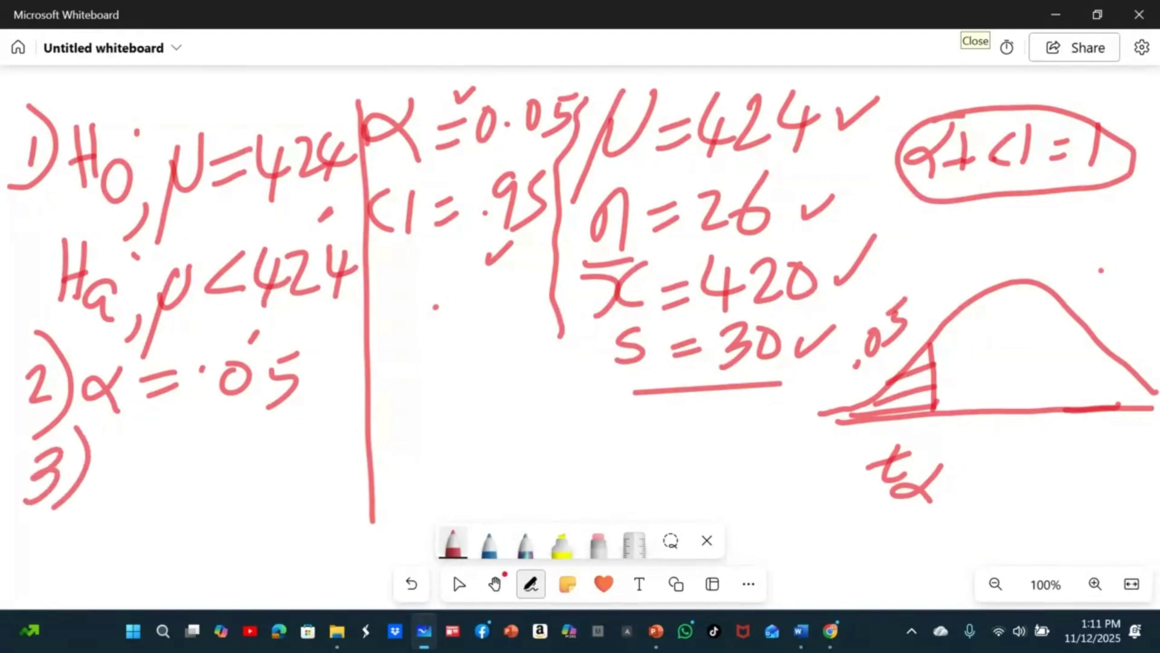